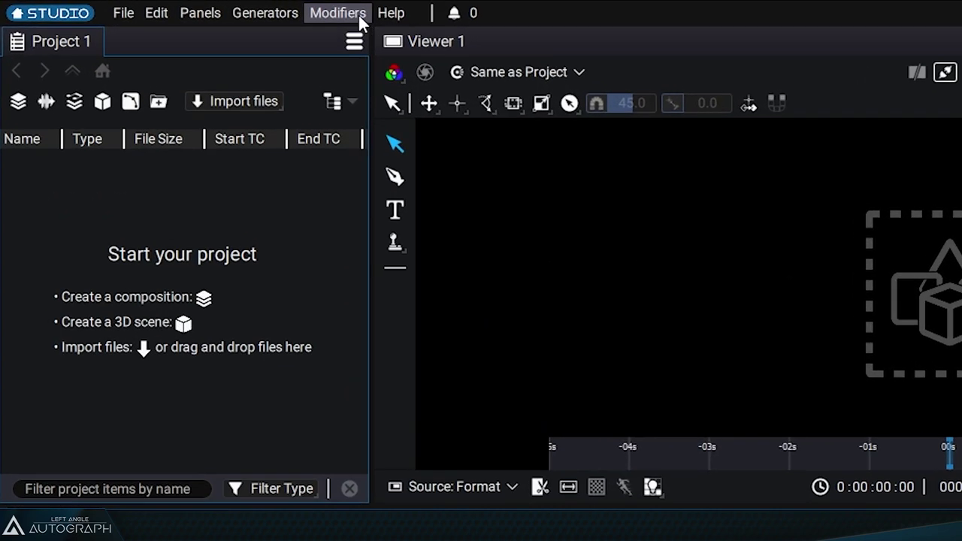
# From the Help menu, open the online documentation on 'The concept of layers' page.
pyautogui.click(202, 6)
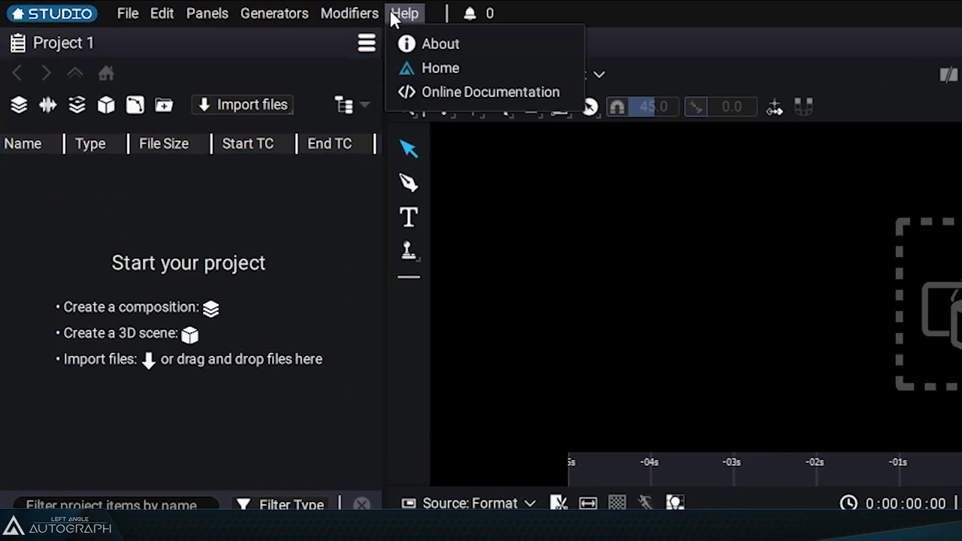
# Read through the six-layer stack explanation on 'The concept of layers' documentation page.
pyautogui.click(464, 91)
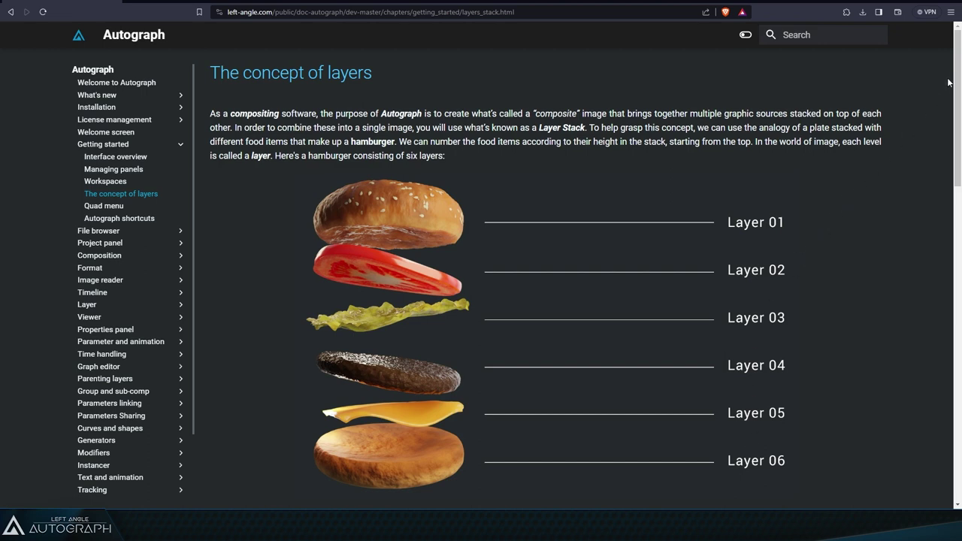
pyautogui.scroll(-2, 961, 88)
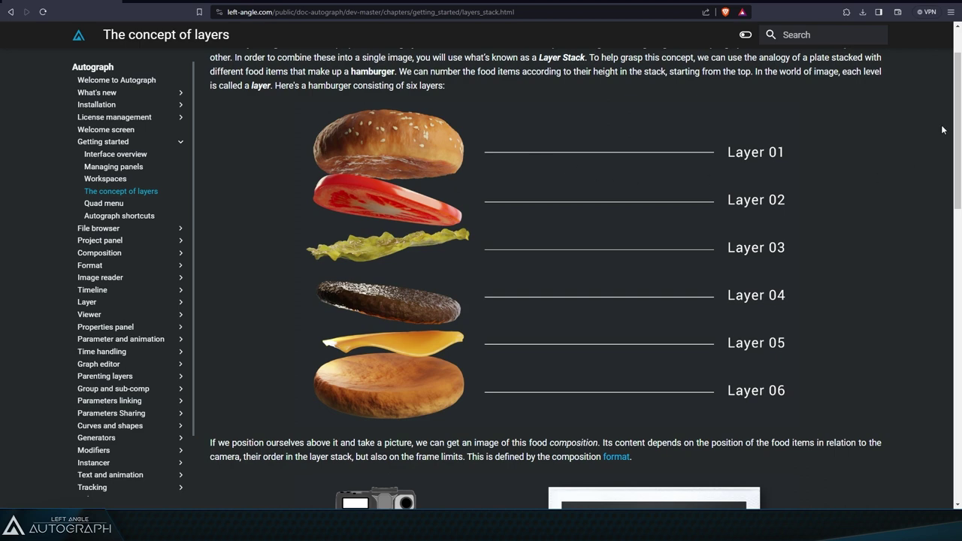
pyautogui.scroll(-5, 959, 158)
pyautogui.scroll(-3, 960, 157)
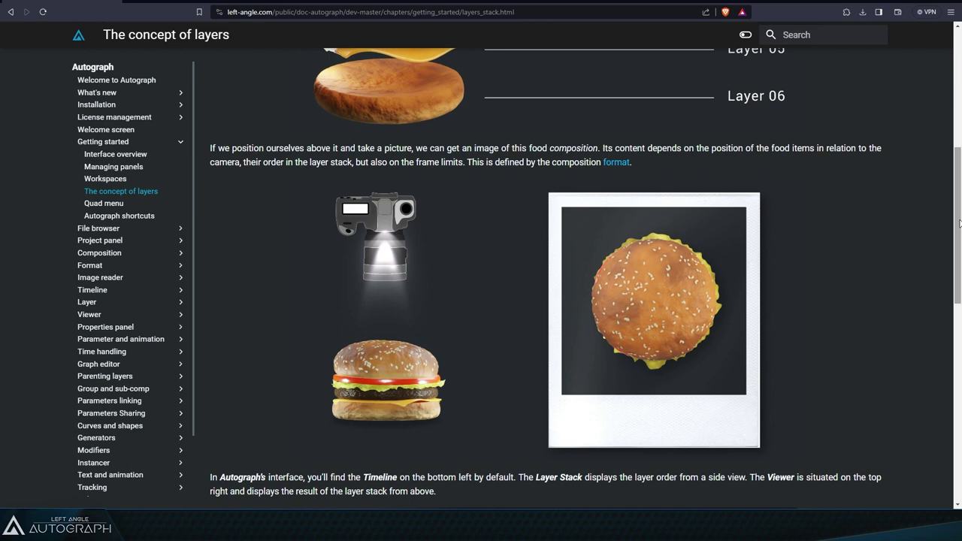
pyautogui.moveTo(958, 222); pyautogui.dragTo(959, 335)
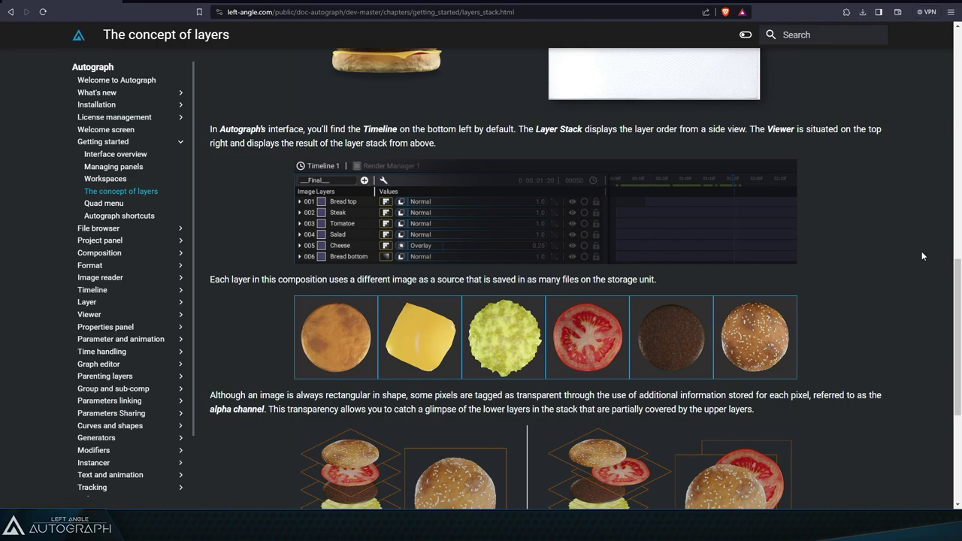
pyautogui.scroll(2, 519, 196)
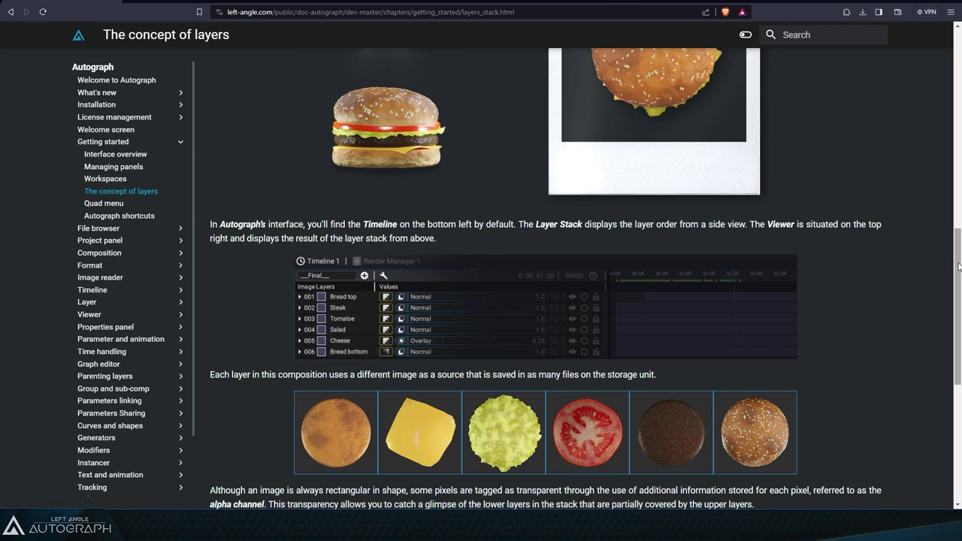
pyautogui.scroll(1, 959, 267)
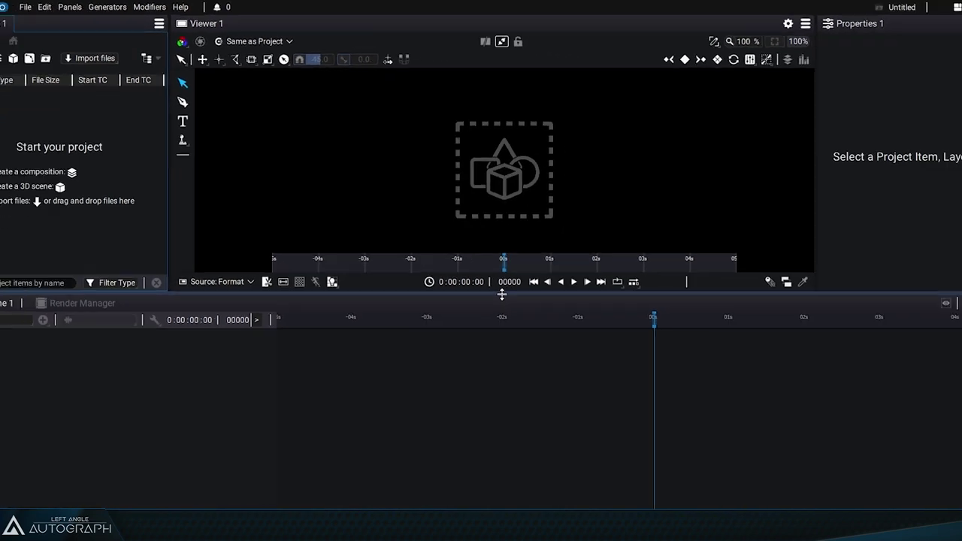
# Make the viewer taller and the Project panel wider by moving the panel splitters.
pyautogui.moveTo(492, 292); pyautogui.dragTo(492, 333)
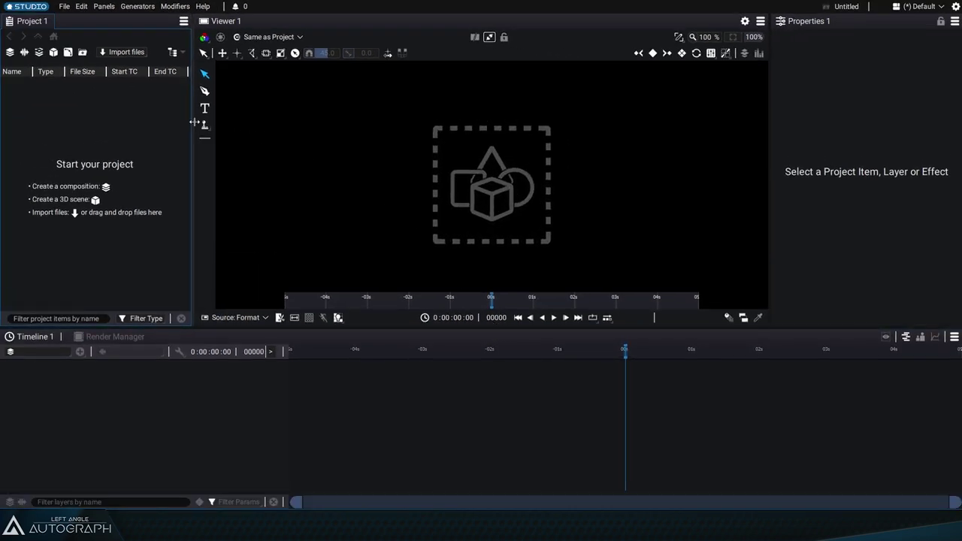
pyautogui.moveTo(194, 124); pyautogui.dragTo(265, 125)
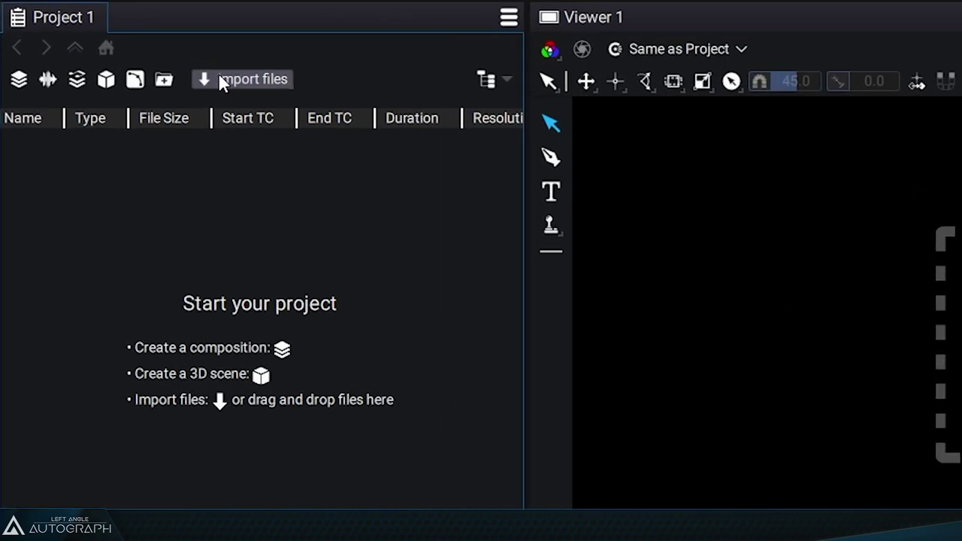
# Choose Import files > Add Image Sequences, Audio/Video files in the Project panel.
pyautogui.click(109, 49)
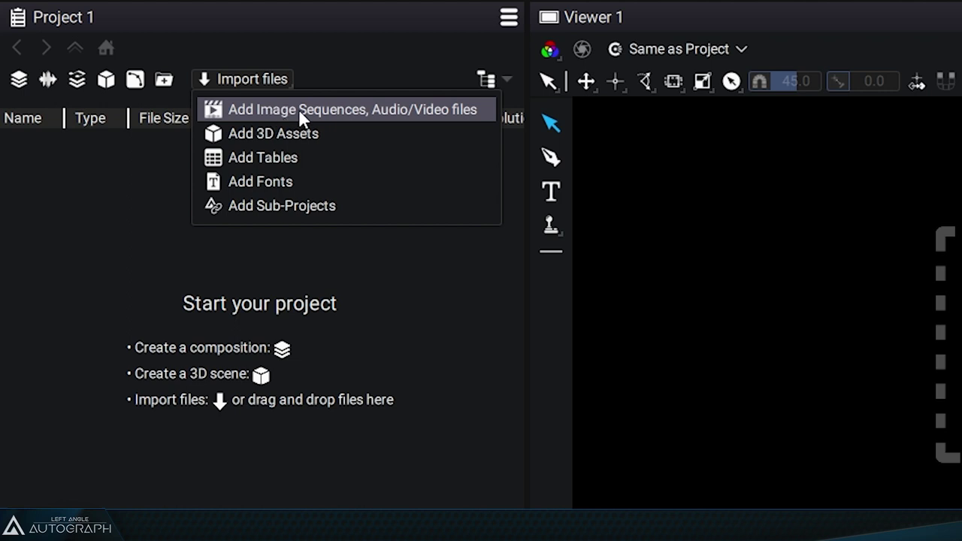
pyautogui.click(415, 111)
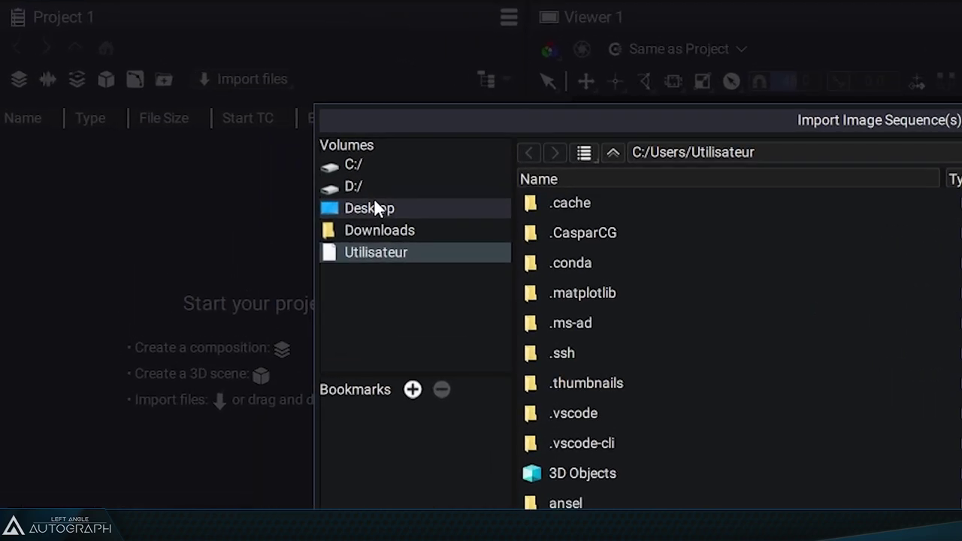
# Navigate the import dialog to the D:/Tutorials_Beginners/Assets folder.
pyautogui.click(183, 104)
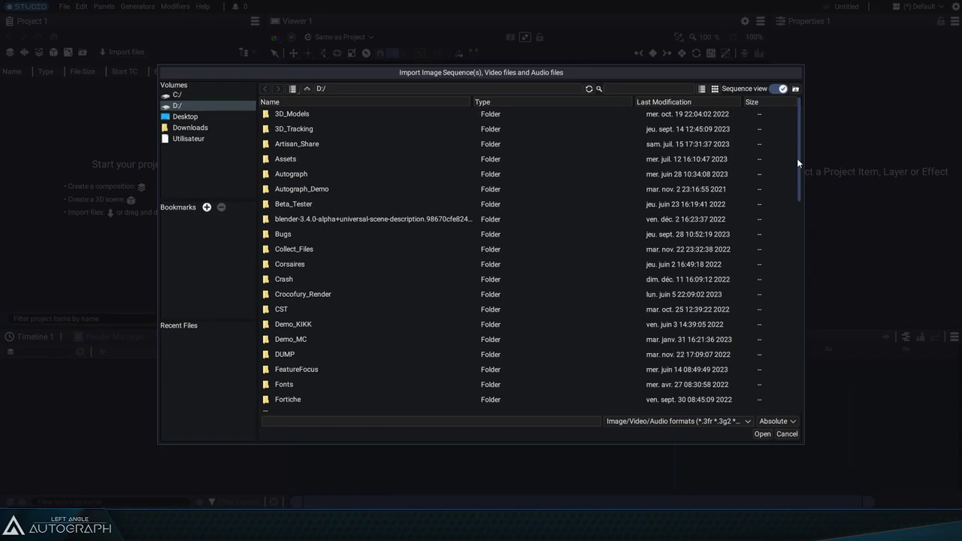
pyautogui.moveTo(799, 140); pyautogui.dragTo(806, 304)
pyautogui.click(346, 129)
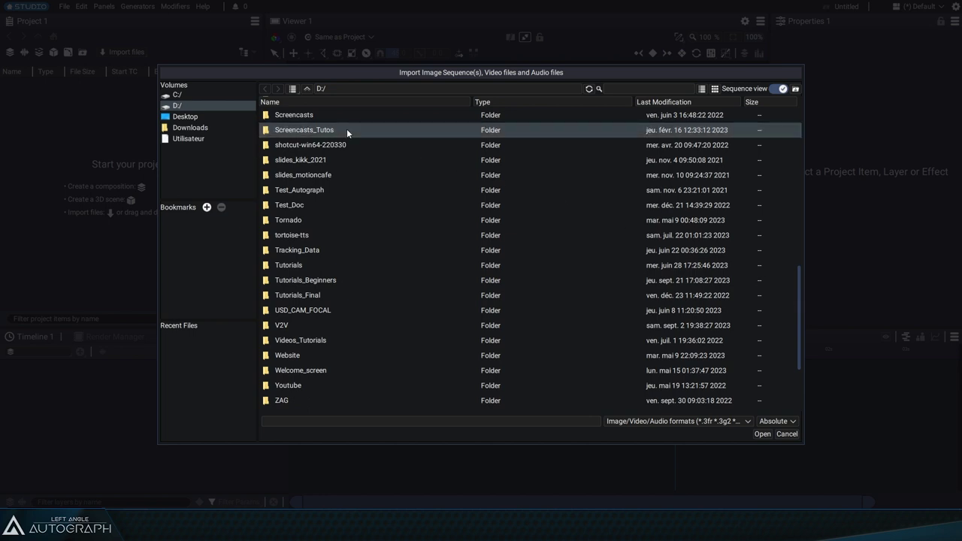
pyautogui.write('tu')
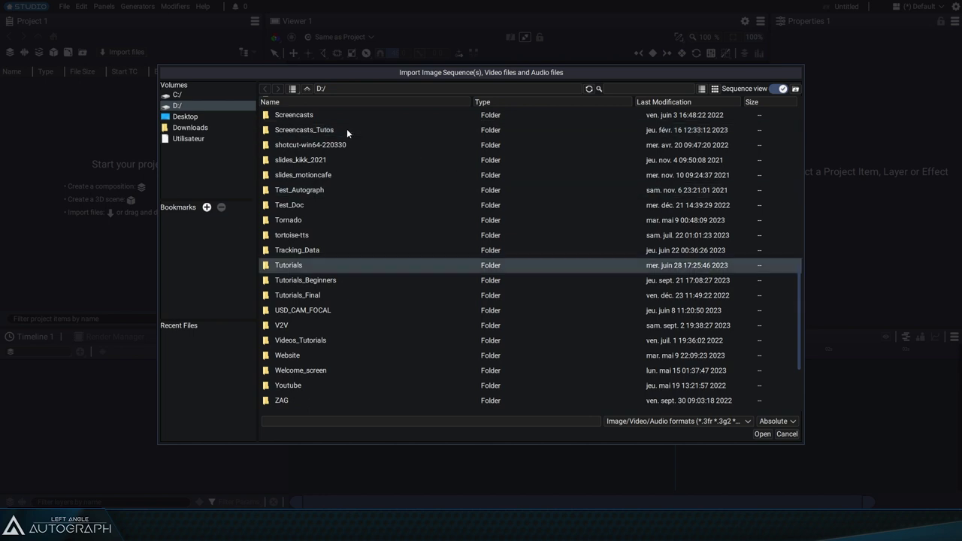
pyautogui.doubleClick(328, 284)
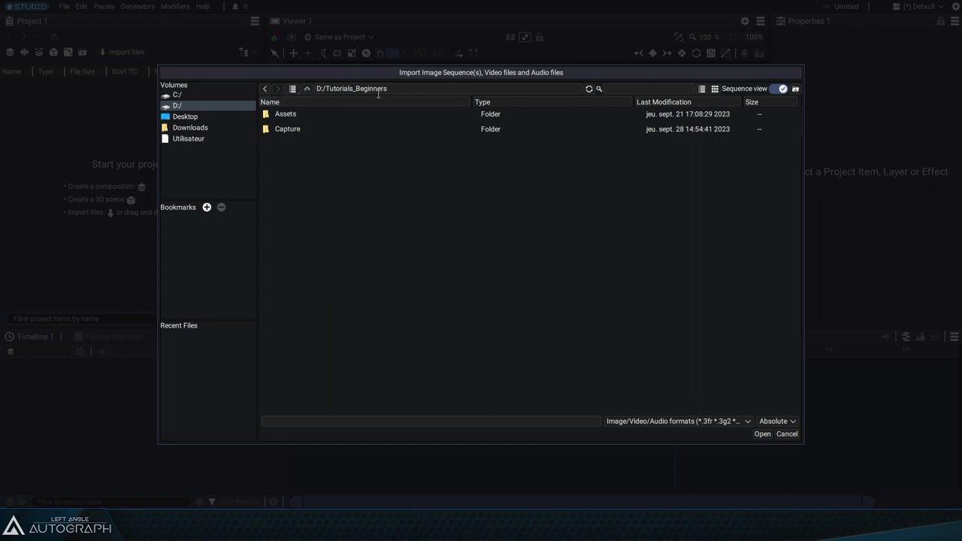
pyautogui.doubleClick(286, 114)
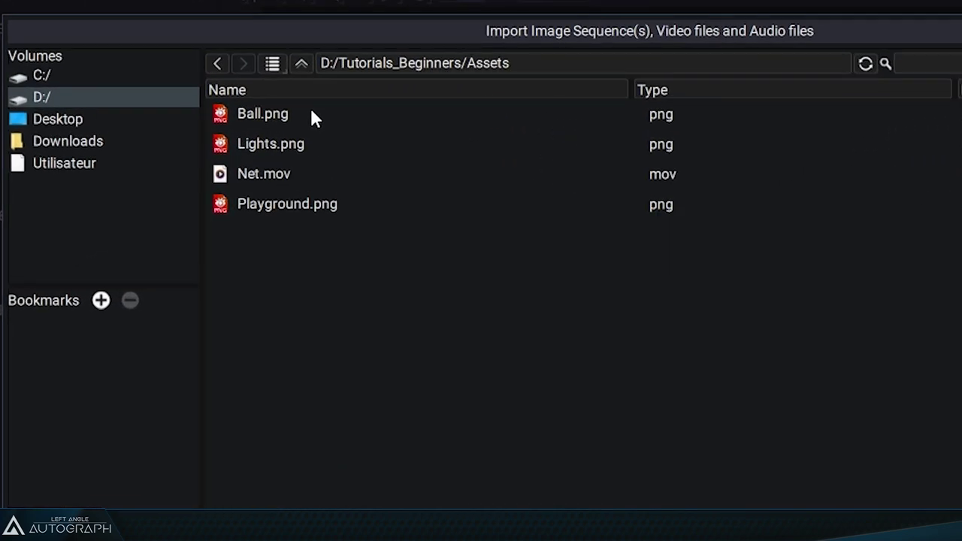
# Select Ball.png and Playground.png together and import them into the project.
pyautogui.click(312, 113)
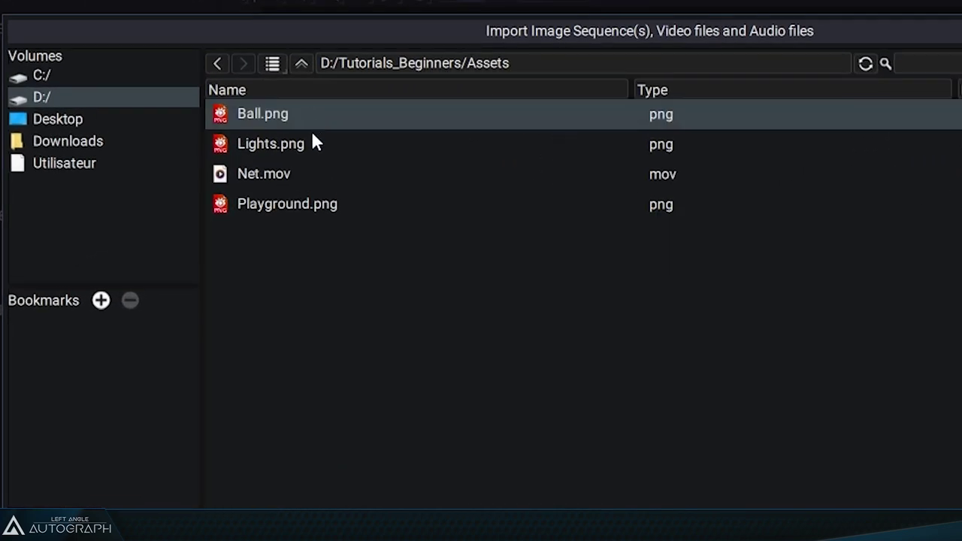
pyautogui.keyDown('shift'); pyautogui.click(317, 206); pyautogui.keyUp('shift')
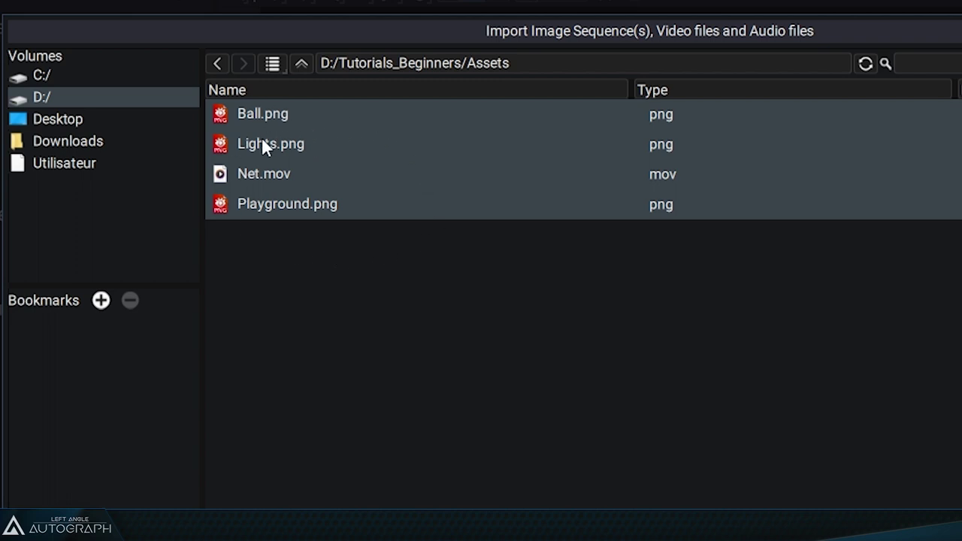
pyautogui.click(352, 250)
pyautogui.click(320, 203)
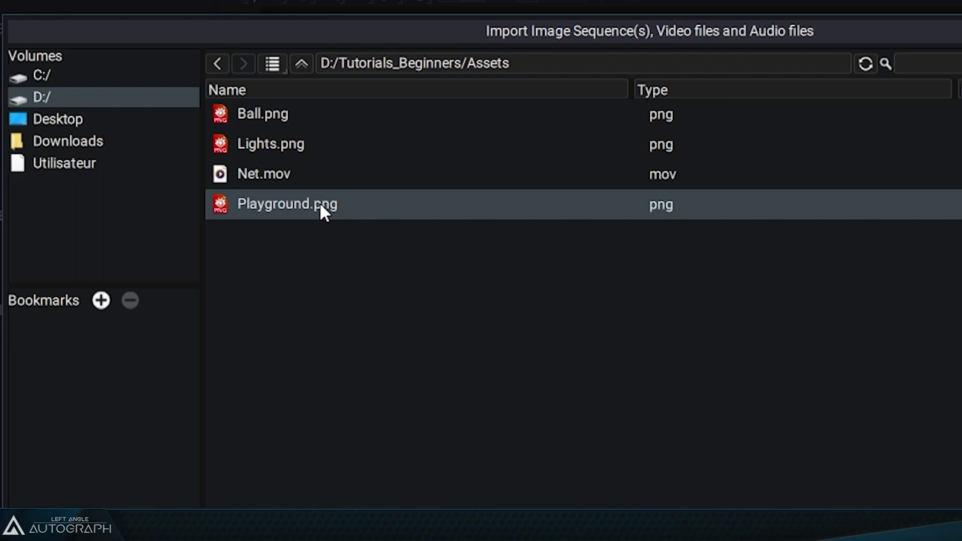
pyautogui.keyDown('ctrl'); pyautogui.click(268, 112); pyautogui.keyUp('ctrl')
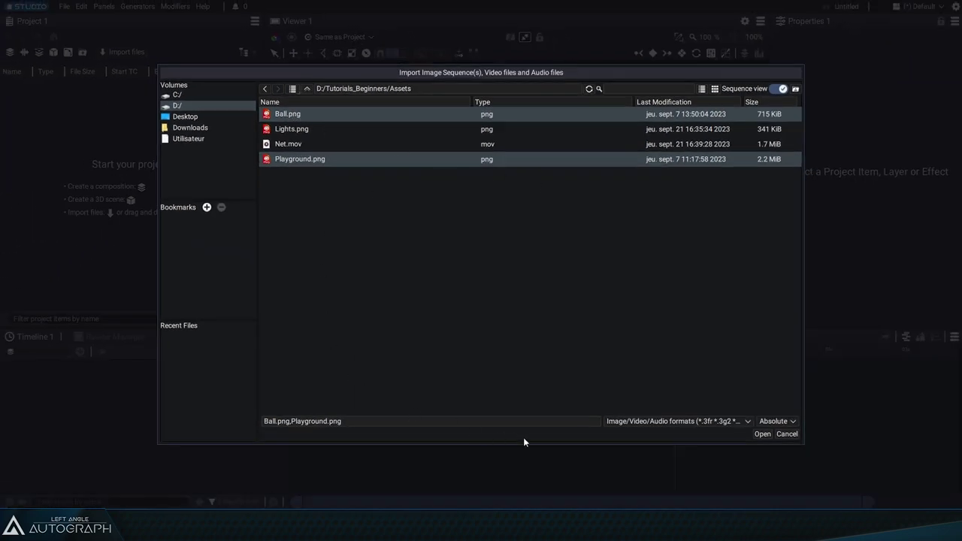
pyautogui.click(759, 434)
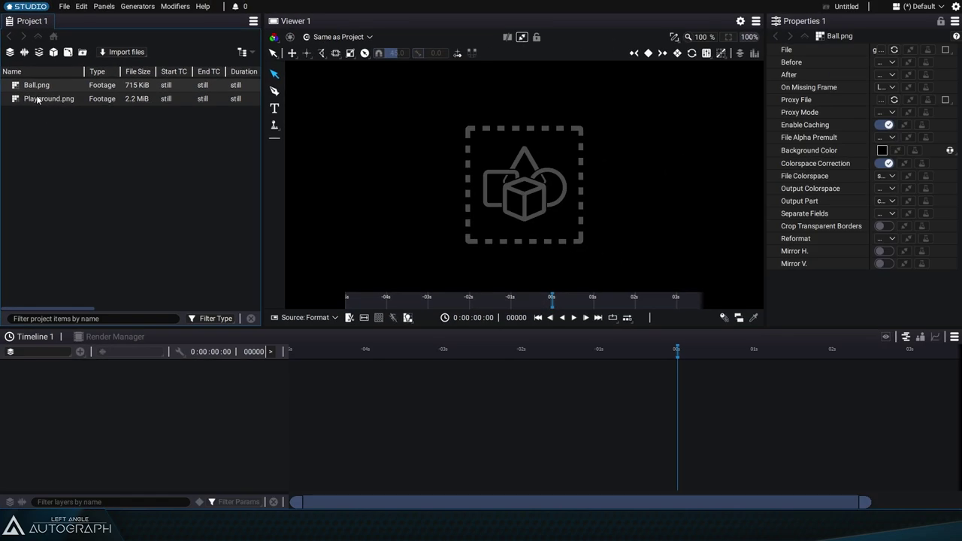
pyautogui.click(66, 7)
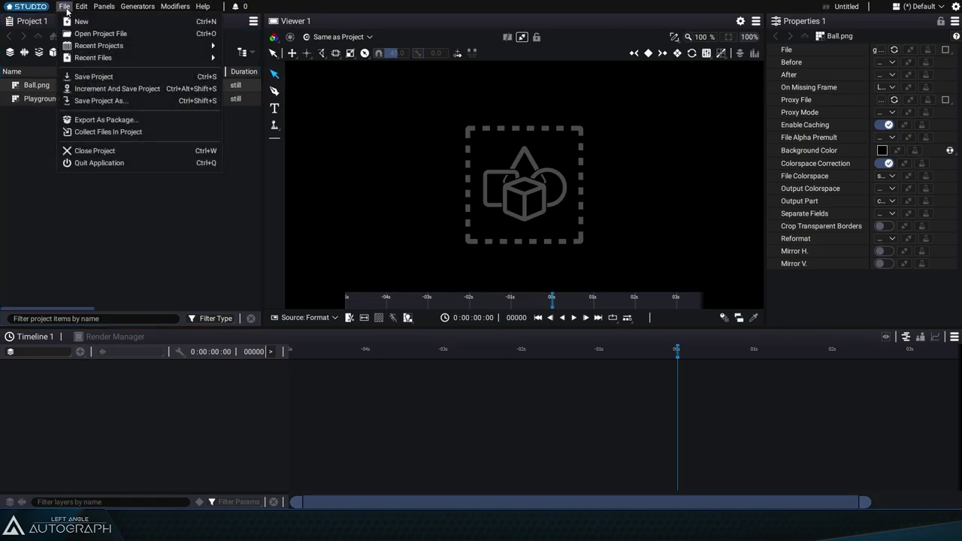
pyautogui.moveTo(174, 115)
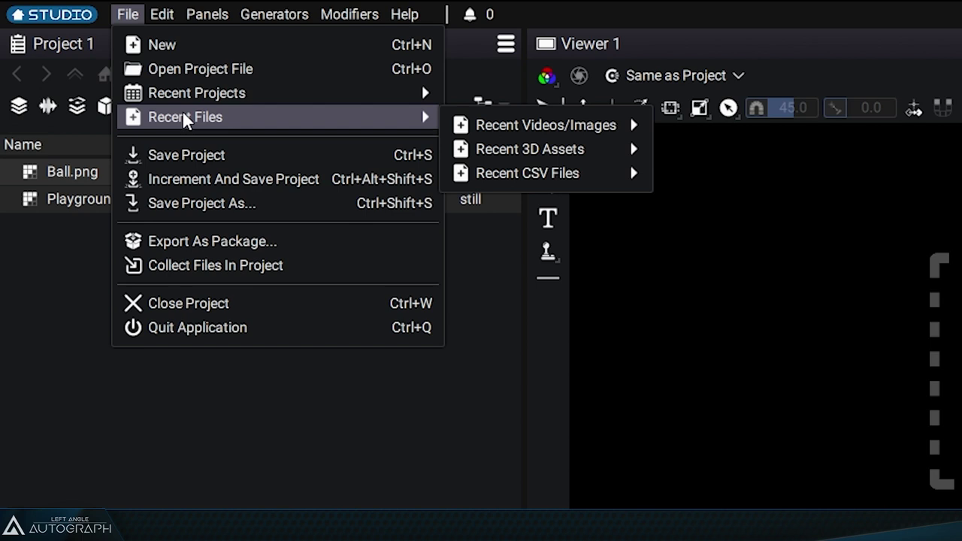
pyautogui.moveTo(631, 126)
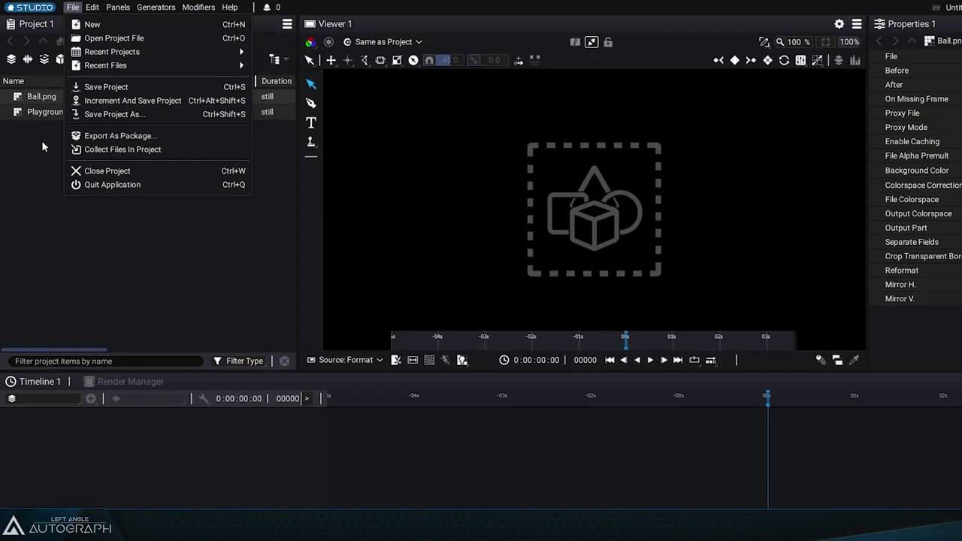
# Reopen the Add Image Sequences, Audio/Video files import dialog.
pyautogui.click(191, 226)
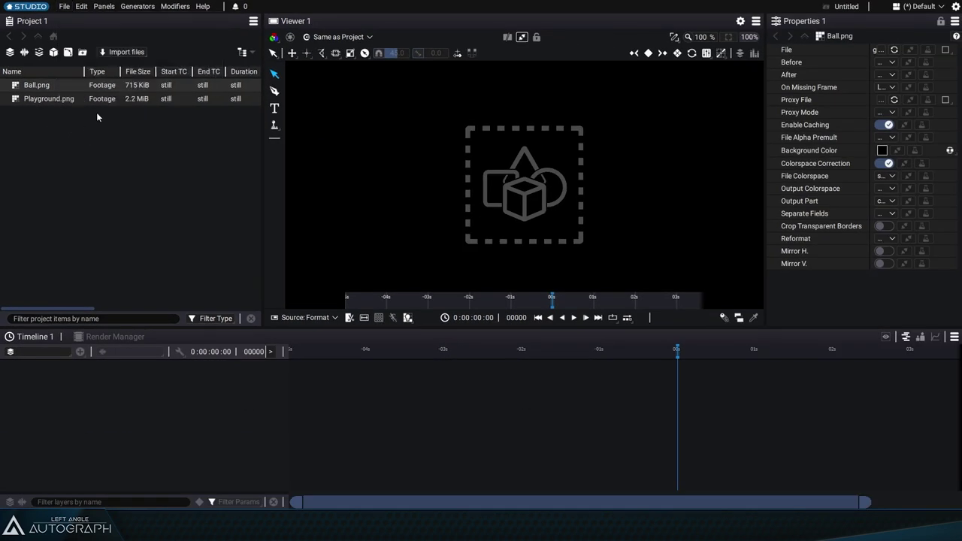
pyautogui.click(123, 56)
pyautogui.click(127, 65)
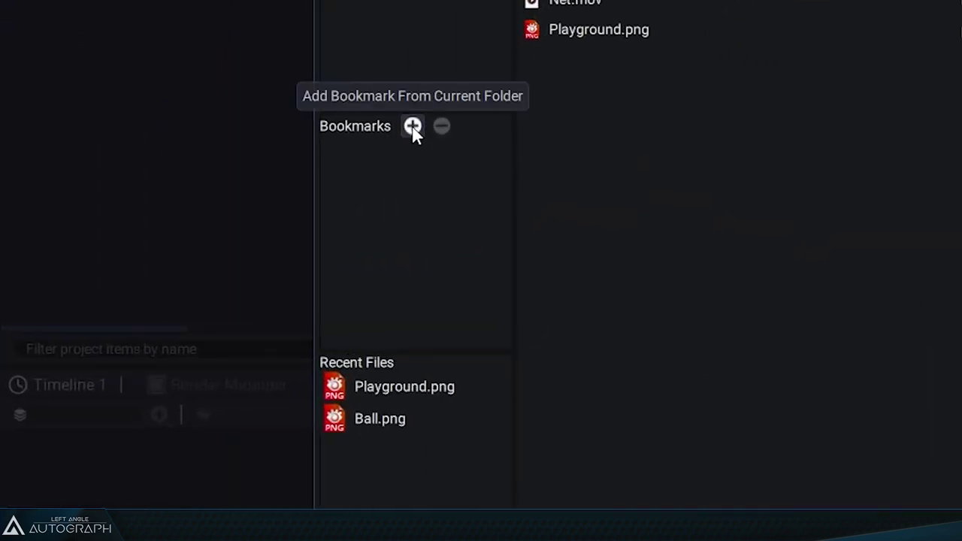
# Bookmark the Assets folder and rename the bookmark 'Assets tuto'.
pyautogui.click(413, 126)
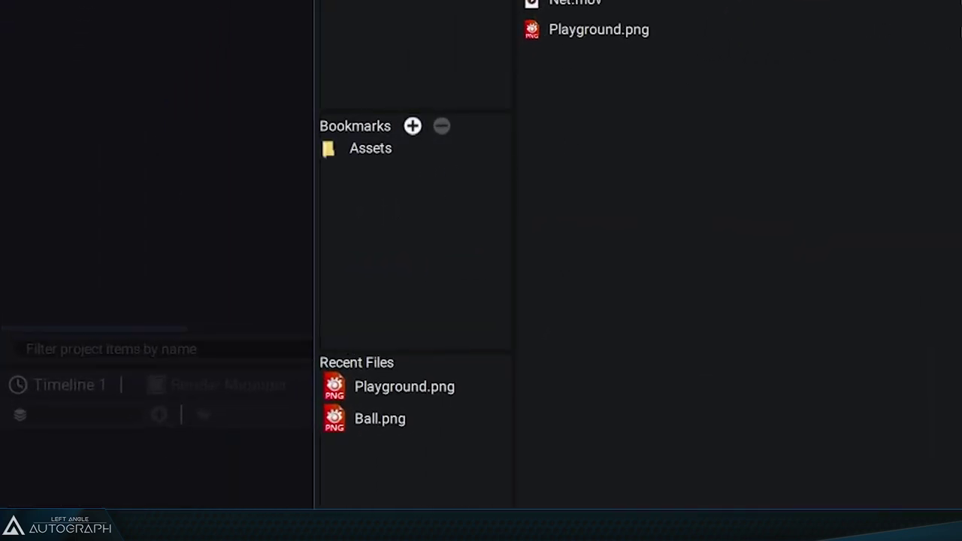
pyautogui.click(372, 147)
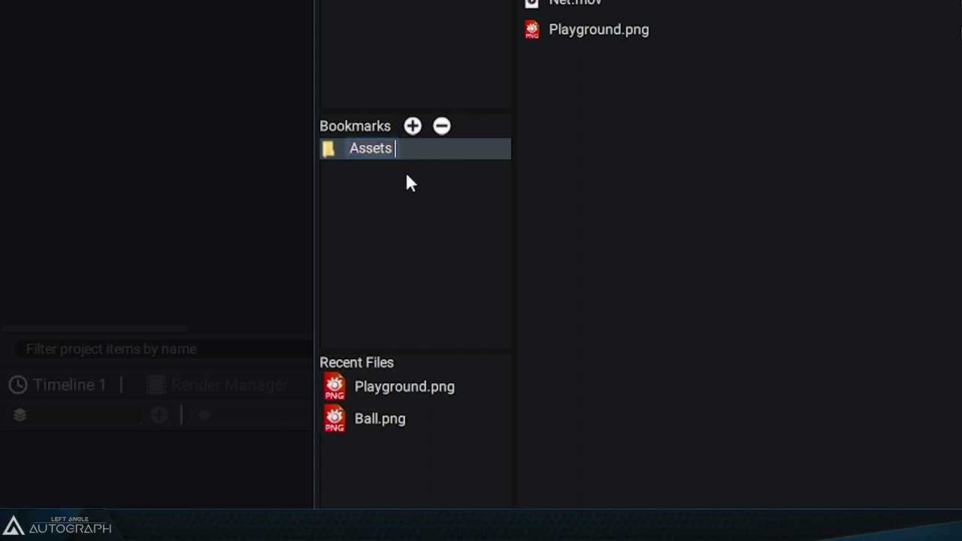
pyautogui.write('tuto')
pyautogui.press('Return')
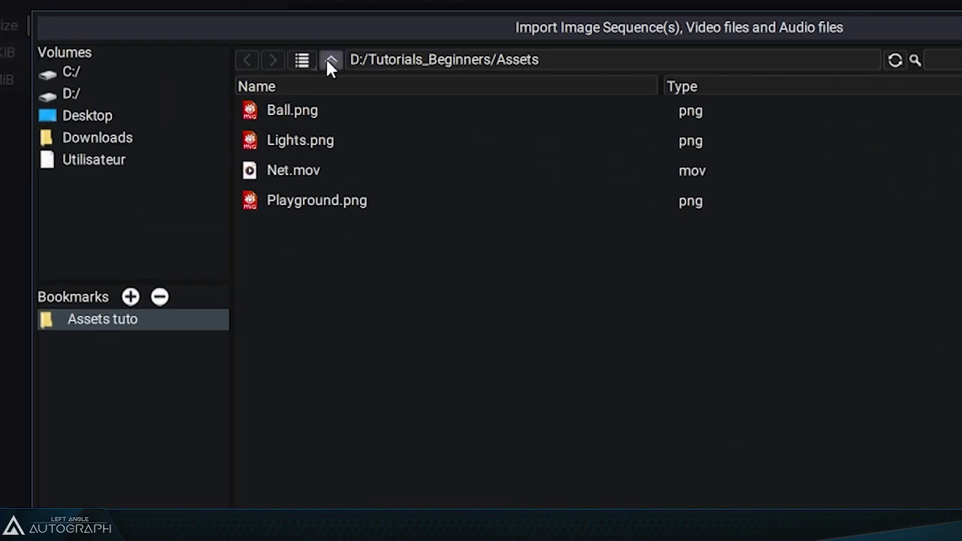
pyautogui.click(329, 61)
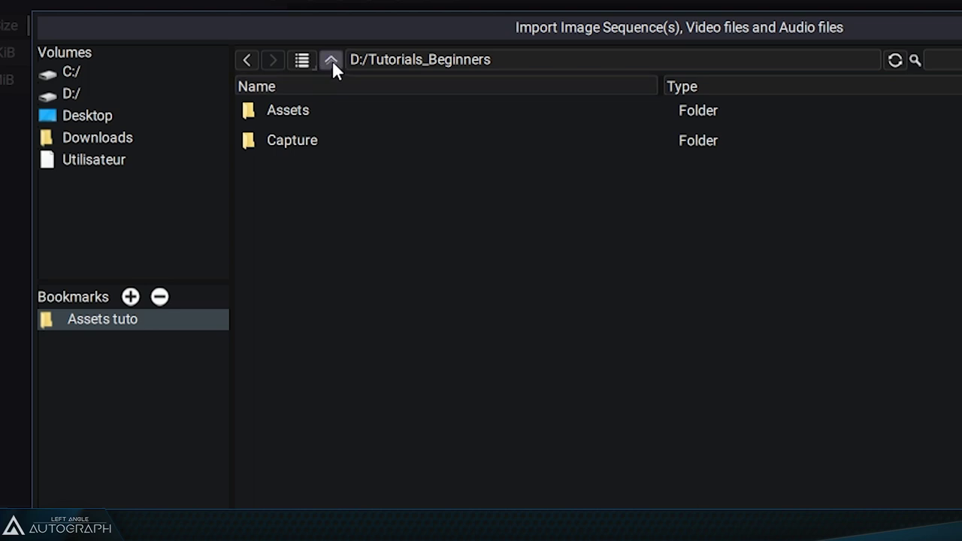
pyautogui.click(331, 60)
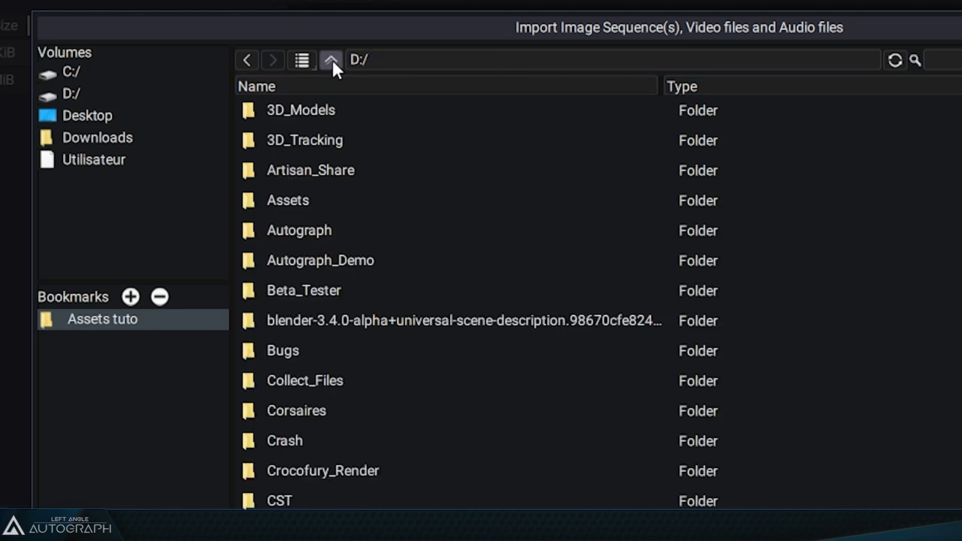
pyautogui.click(103, 323)
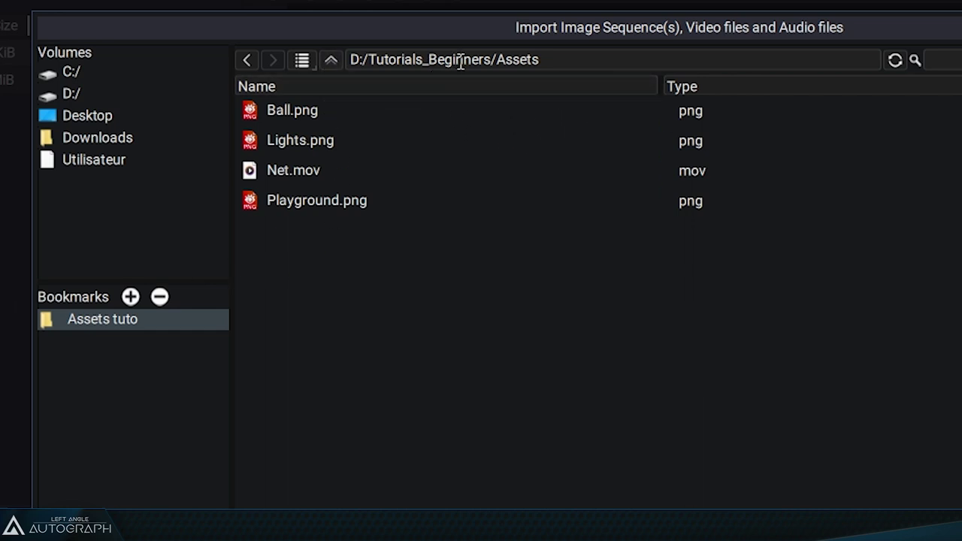
pyautogui.click(328, 60)
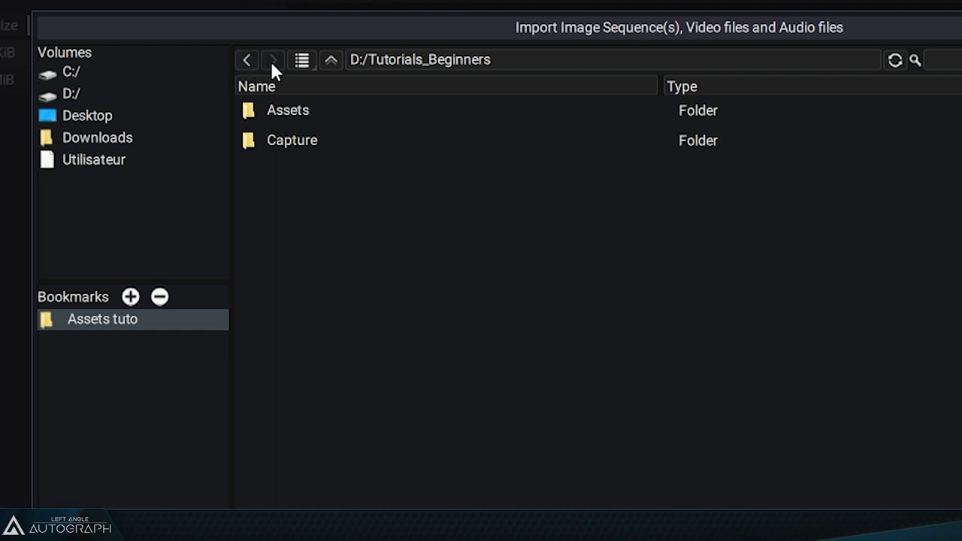
pyautogui.click(251, 60)
pyautogui.click(248, 60)
pyautogui.click(247, 60)
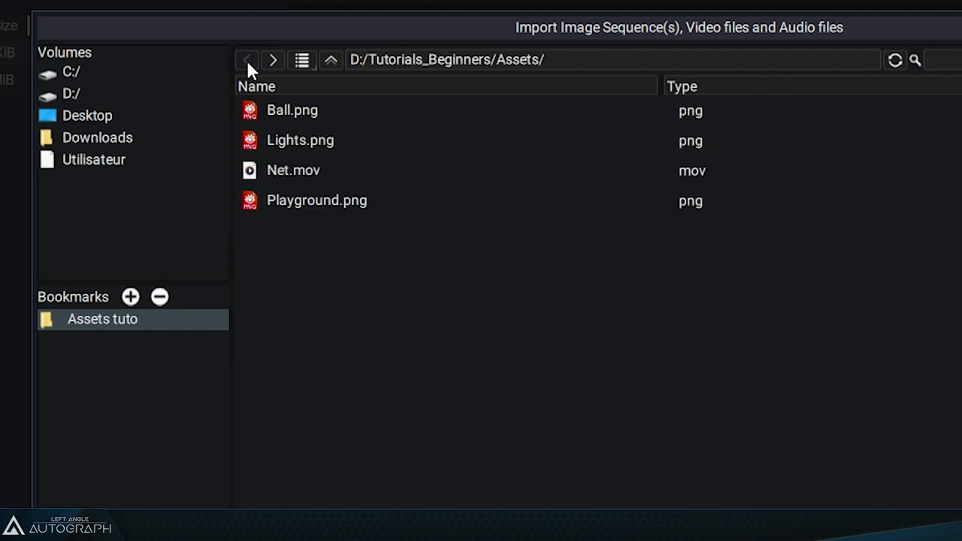
# Revisit Tutorials_Beginners and Assets from the folder history, then cancel the import dialog.
pyautogui.click(302, 60)
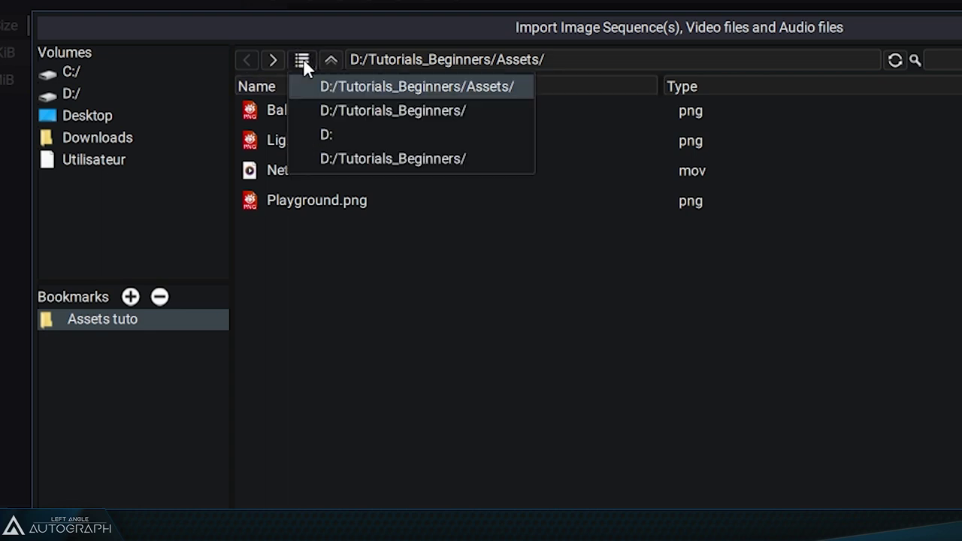
pyautogui.click(404, 112)
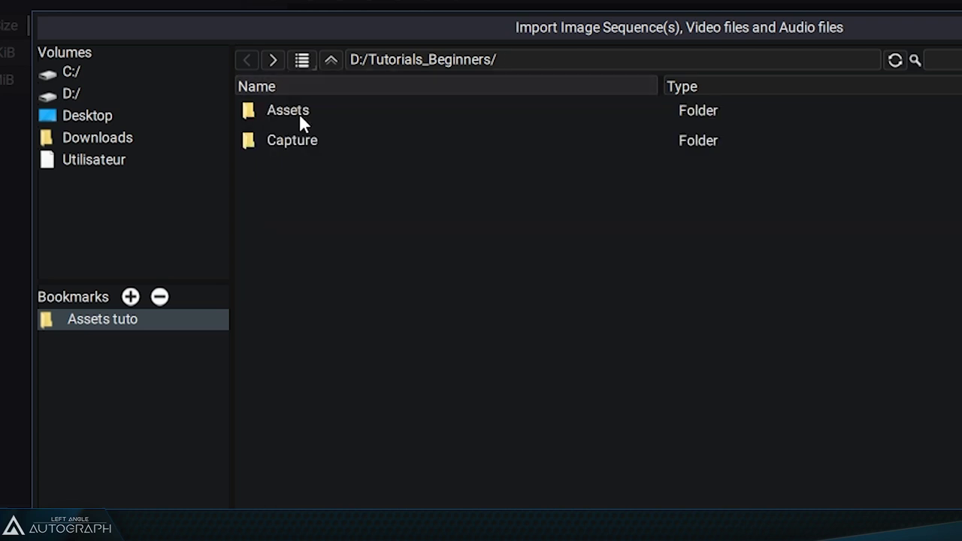
pyautogui.click(302, 60)
pyautogui.click(418, 86)
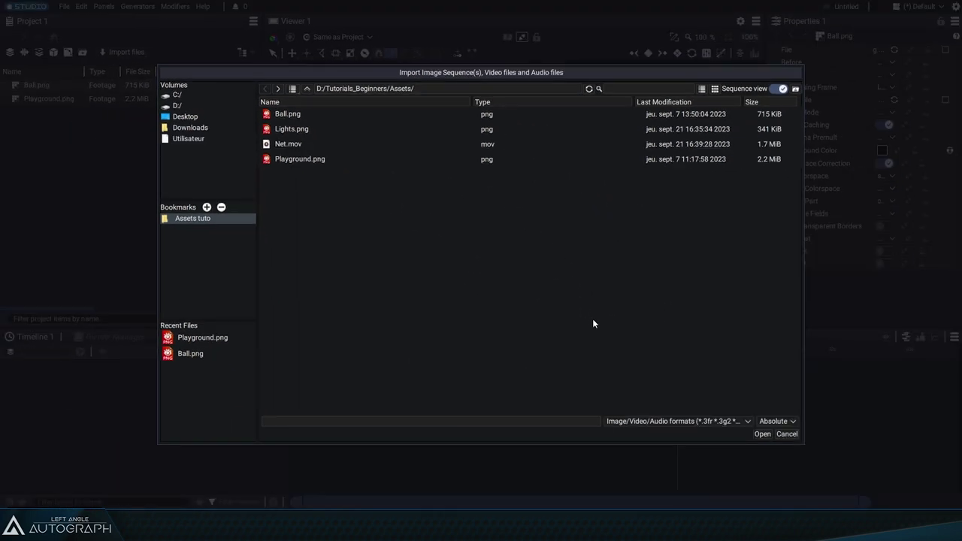
pyautogui.click(787, 433)
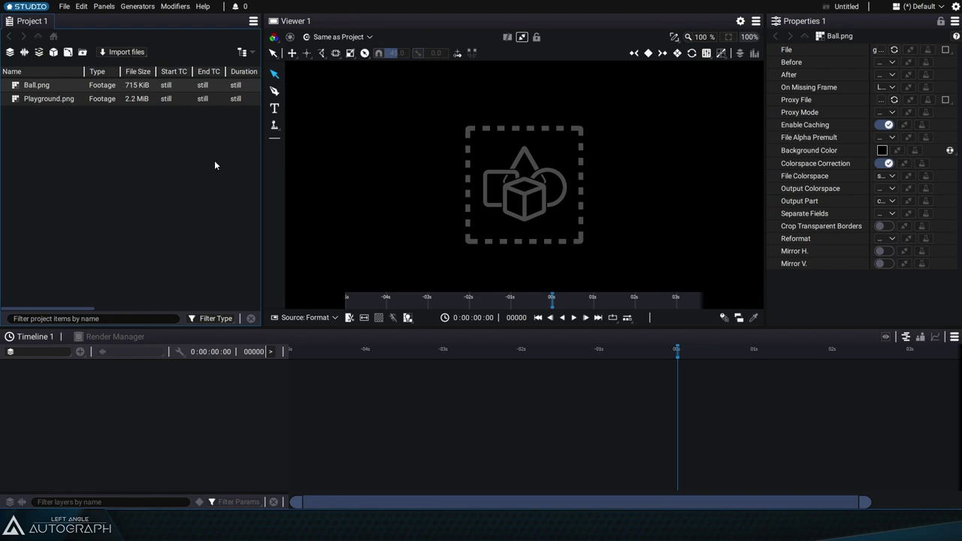
# Drag Lights.png and Net.mov from Explorer's Assets folder into Autograph's Project panel.
pyautogui.hotkey('alt', 'Tab')
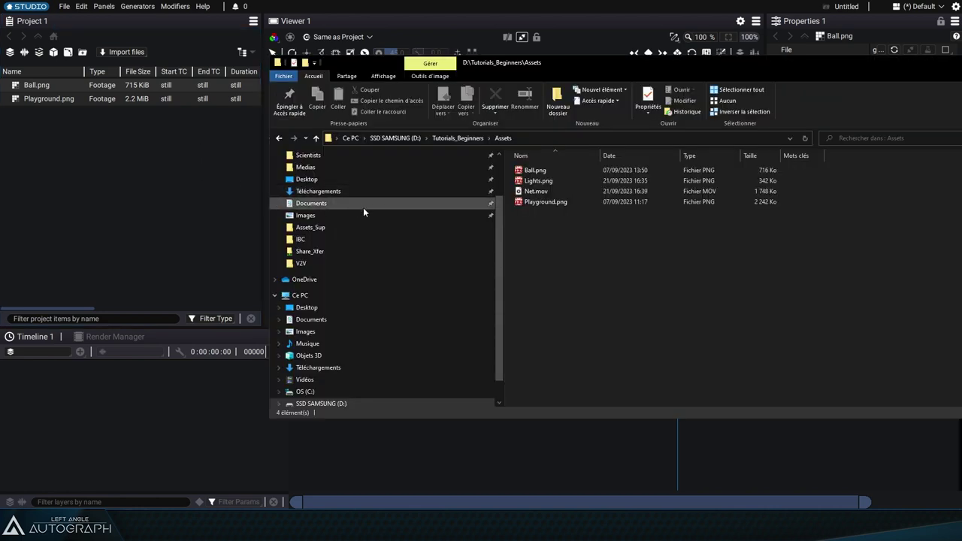
pyautogui.moveTo(493, 65); pyautogui.dragTo(510, 79)
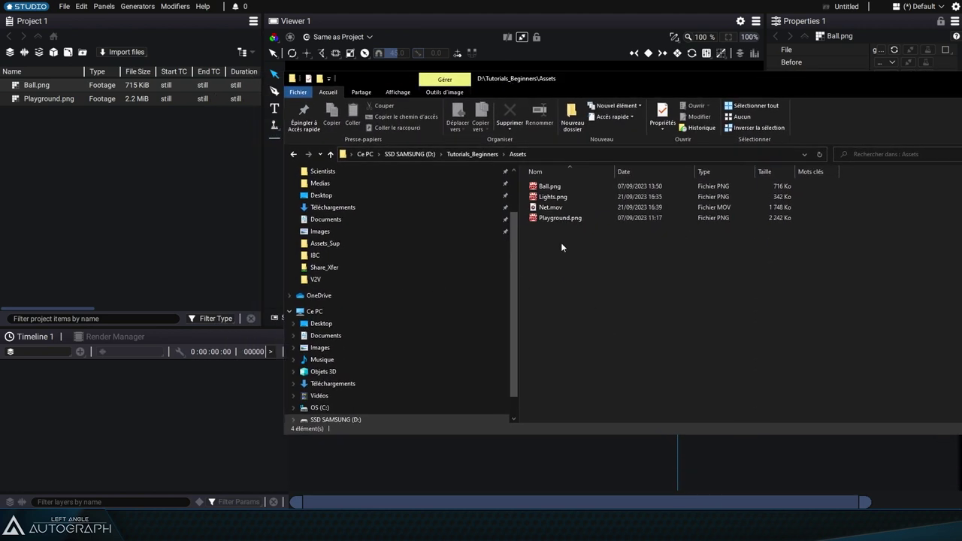
pyautogui.click(555, 200)
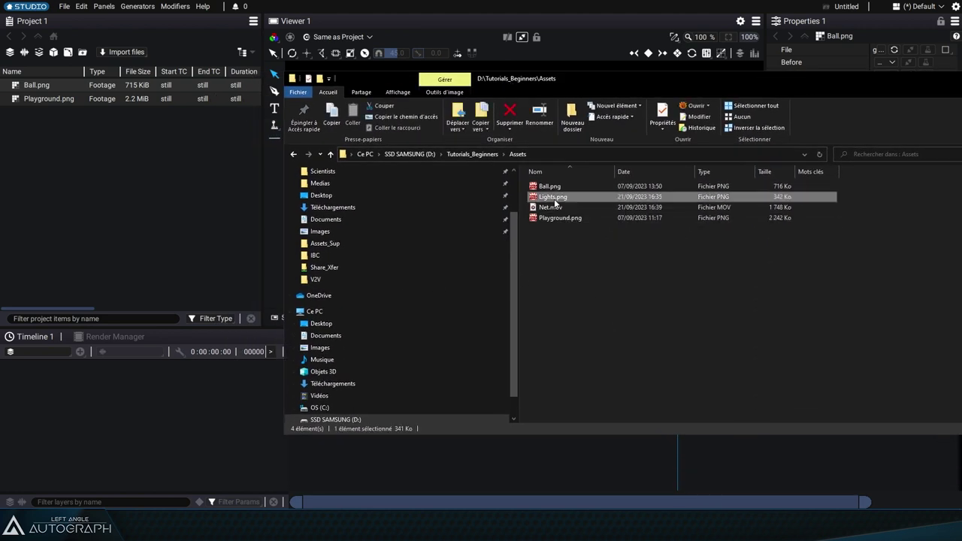
pyautogui.keyDown('ctrl'); pyautogui.click(554, 207); pyautogui.keyUp('ctrl')
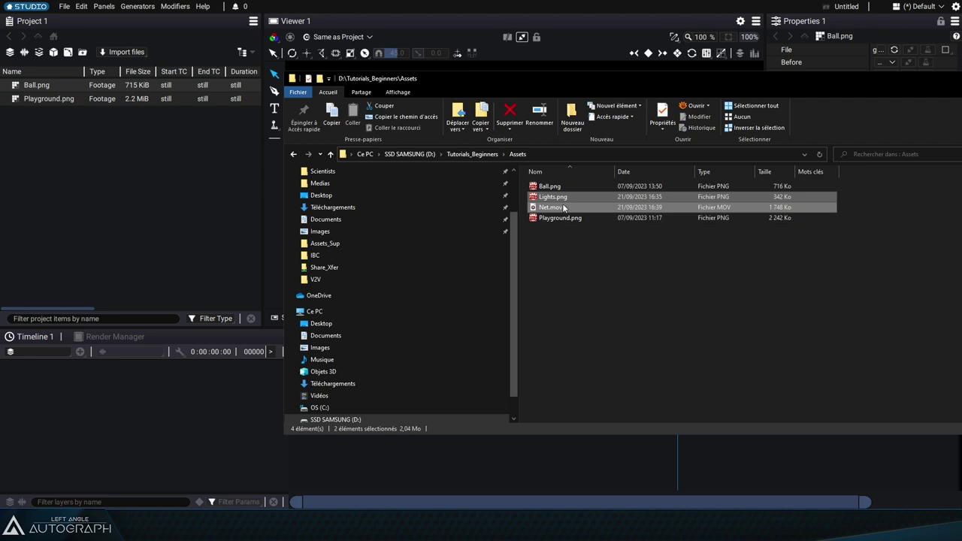
pyautogui.moveTo(564, 207); pyautogui.dragTo(107, 158)
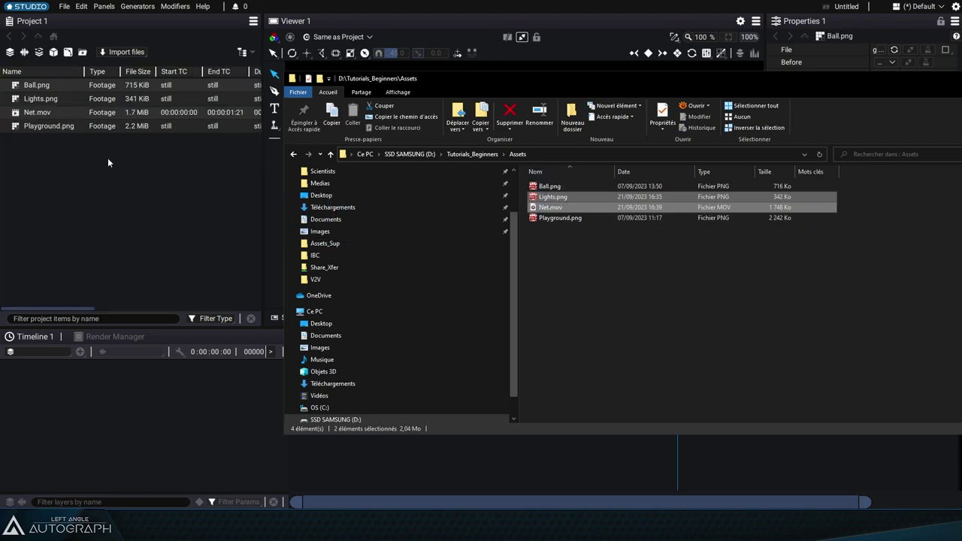
pyautogui.click(108, 162)
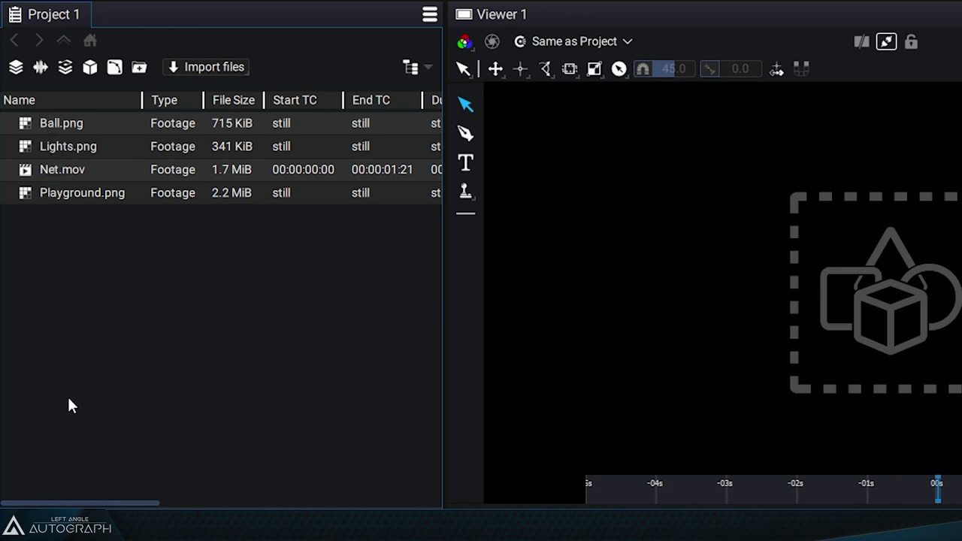
pyautogui.moveTo(82, 502)
pyautogui.mouseDown()
pyautogui.moveTo(224, 502)
pyautogui.moveTo(82, 502)
pyautogui.mouseUp()
pyautogui.moveTo(442, 263); pyautogui.dragTo(960, 294)
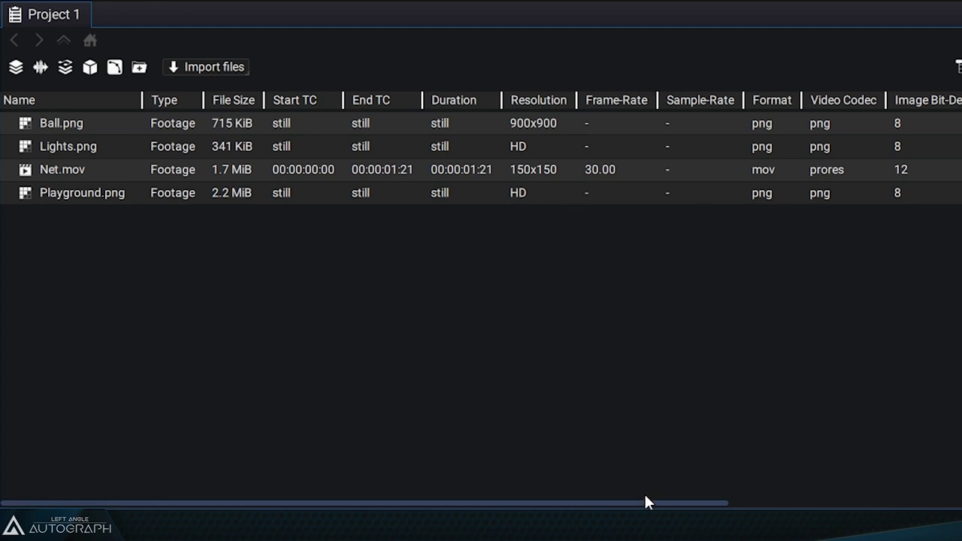
pyautogui.moveTo(647, 502); pyautogui.dragTo(563, 505)
pyautogui.moveTo(961, 232); pyautogui.dragTo(477, 231)
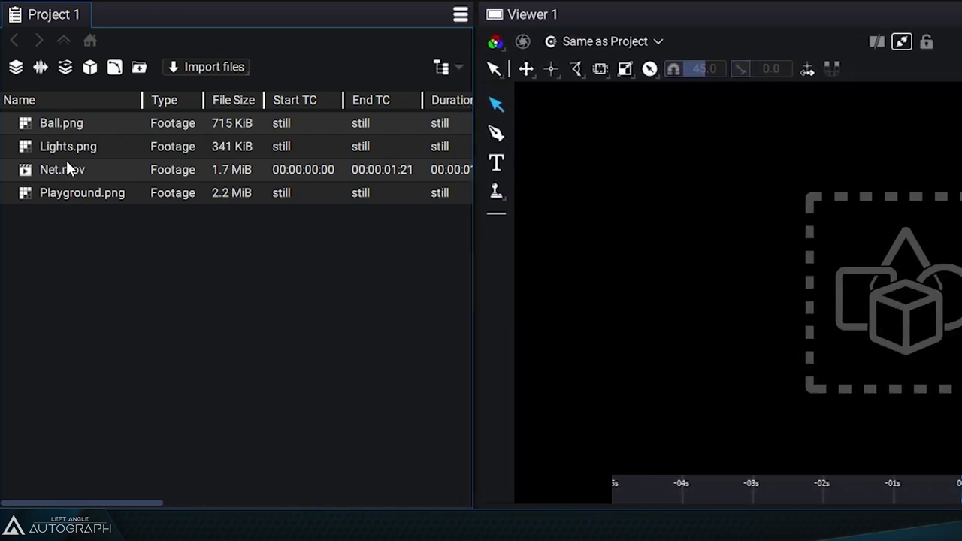
# Show the Project items as a thumbnail grid at zoom level 250, sorted by Name.
pyautogui.click(441, 68)
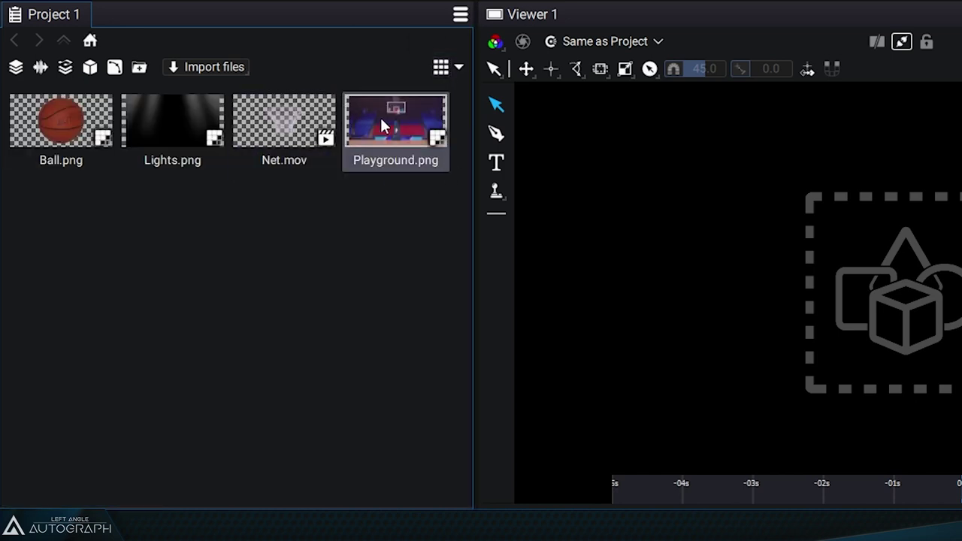
pyautogui.click(460, 70)
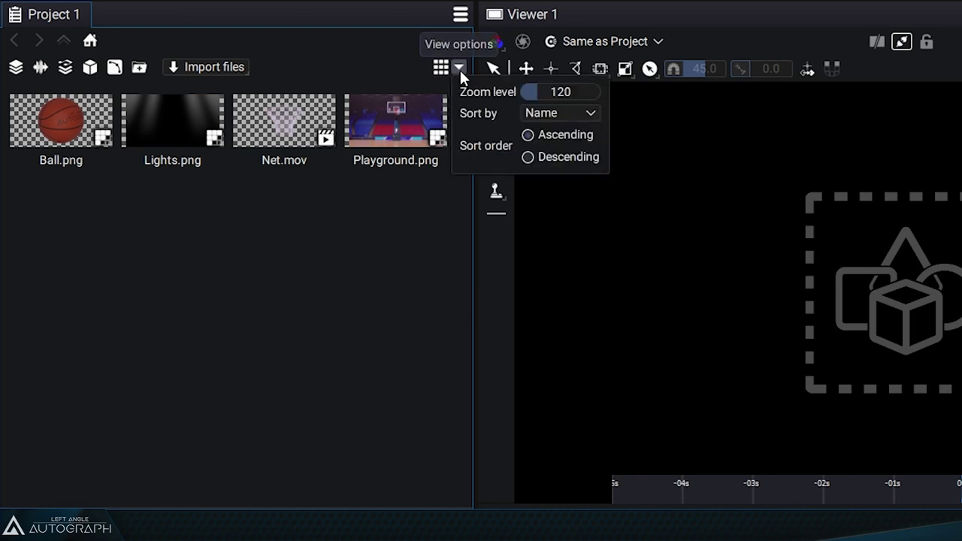
pyautogui.moveTo(533, 92); pyautogui.dragTo(575, 92)
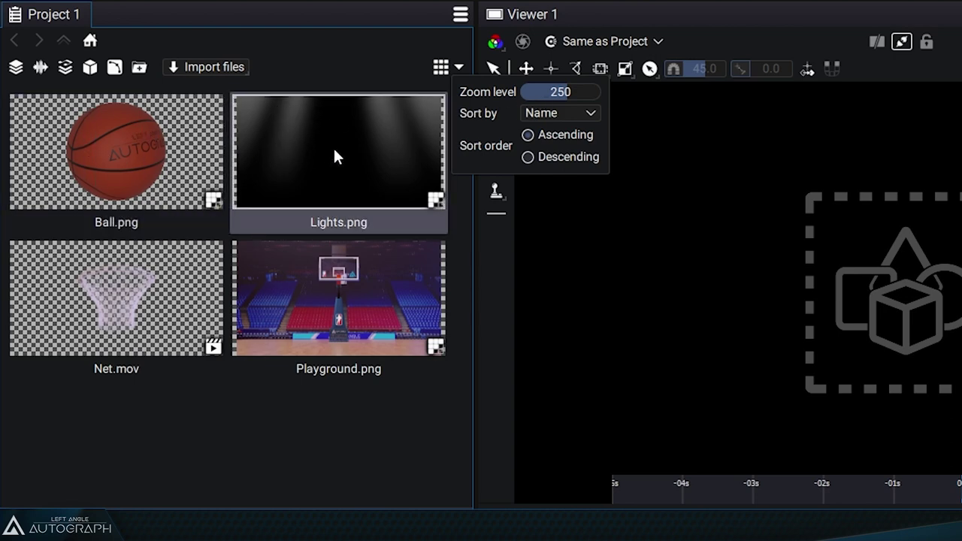
pyautogui.click(591, 113)
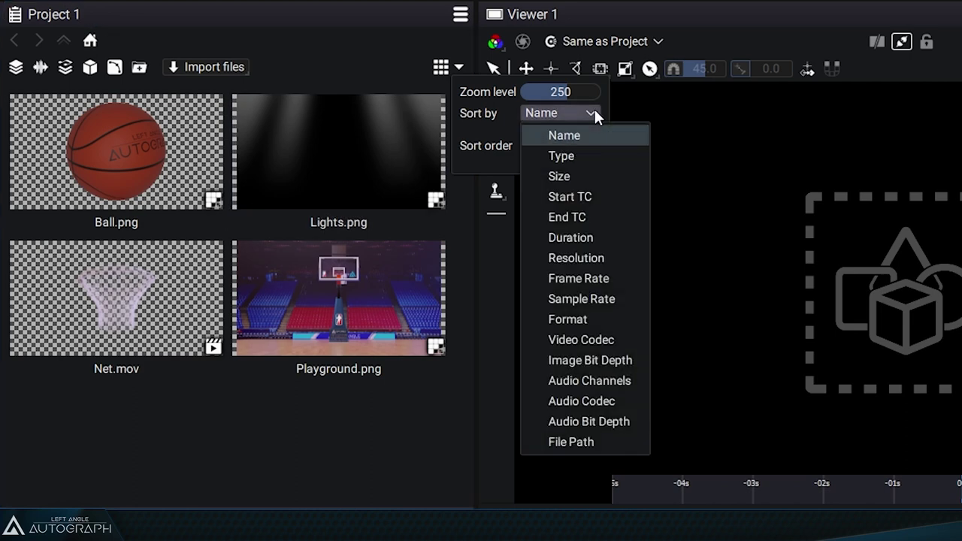
pyautogui.click(501, 108)
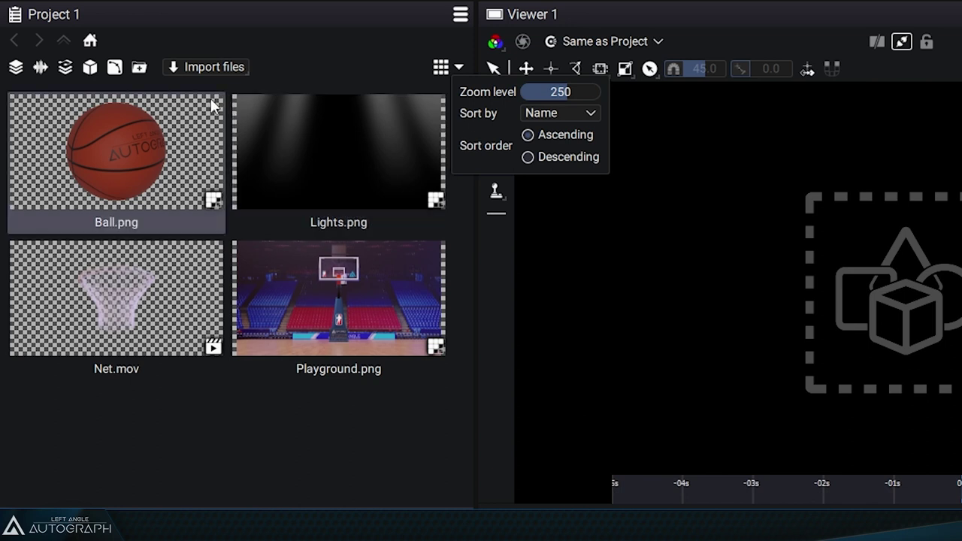
pyautogui.click(313, 433)
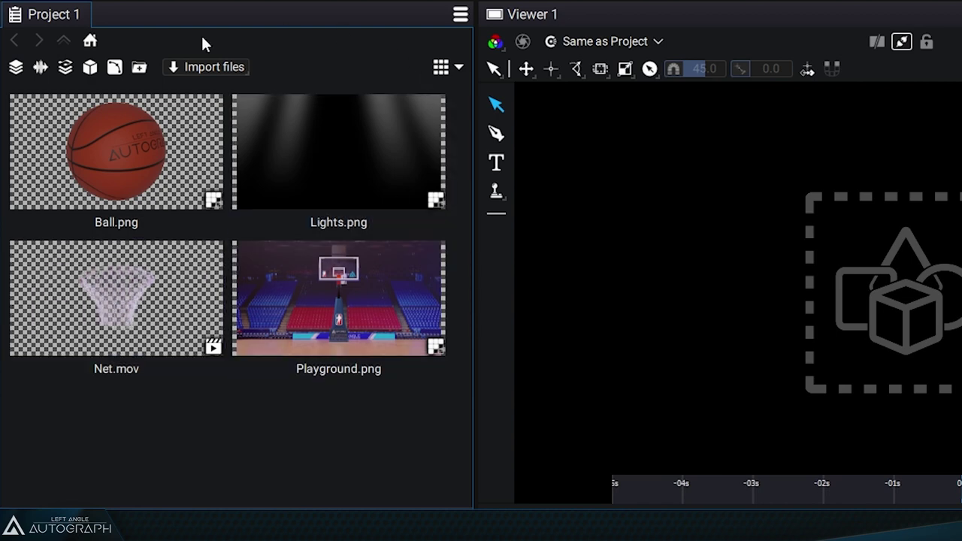
# Set the Project thumbnail zoom level to 120 in View options.
pyautogui.click(459, 67)
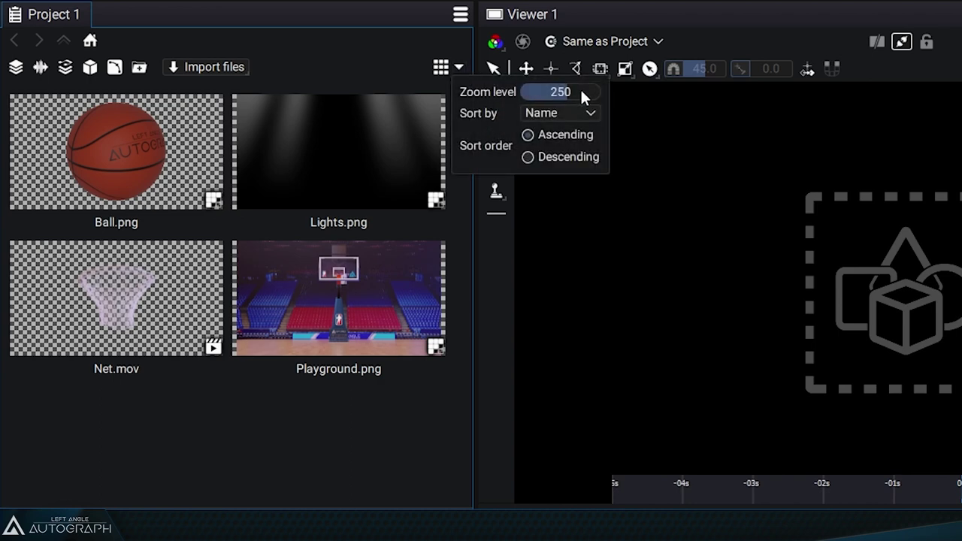
pyautogui.moveTo(580, 87); pyautogui.dragTo(571, 90)
pyautogui.write('1')
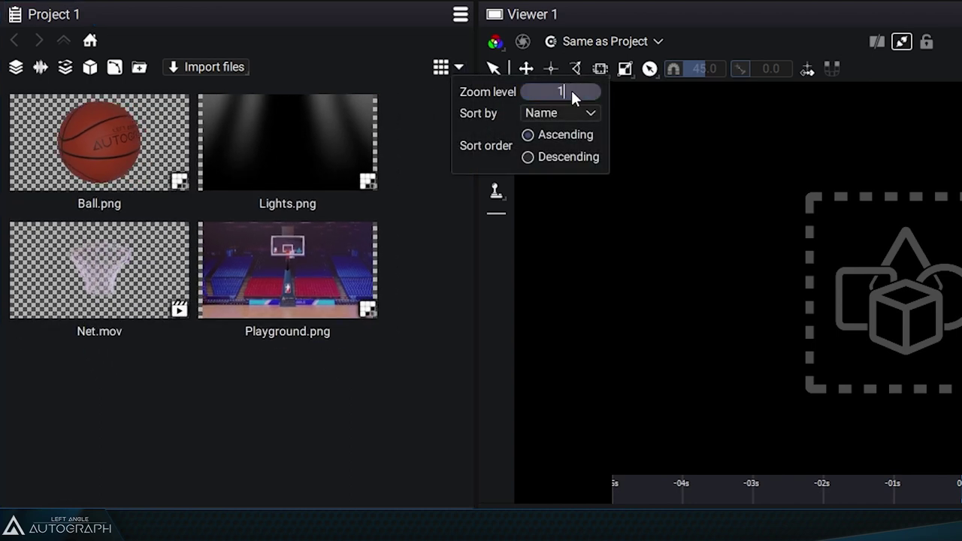
pyautogui.write('20')
pyautogui.press('Return')
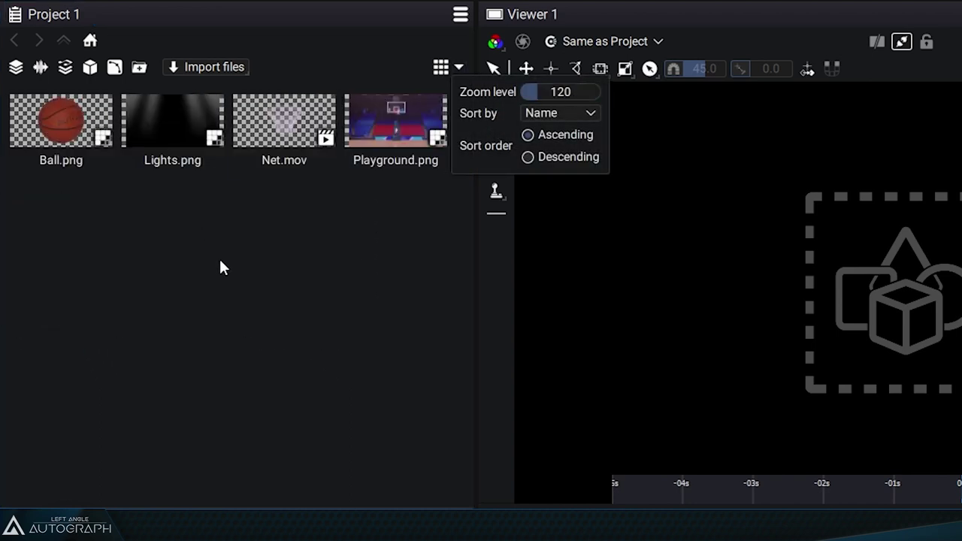
pyautogui.click(219, 267)
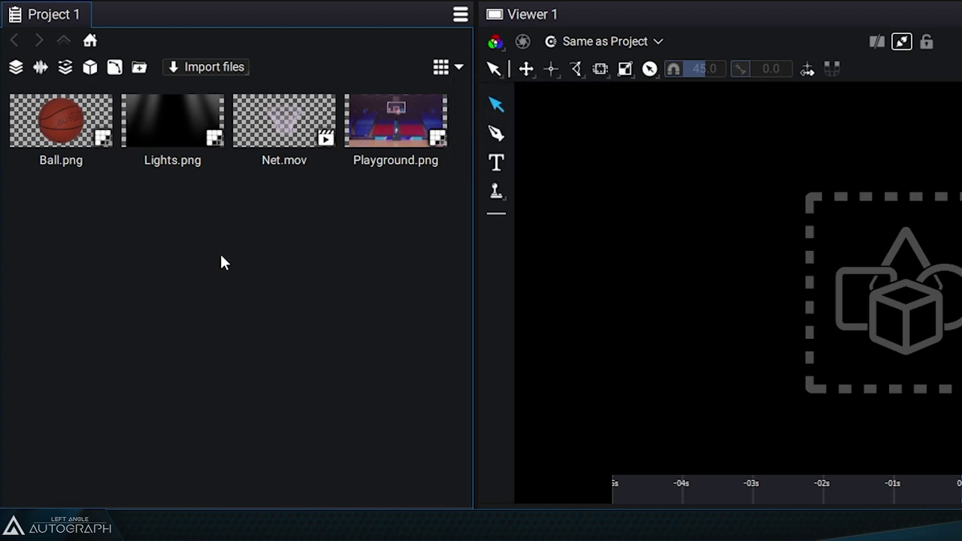